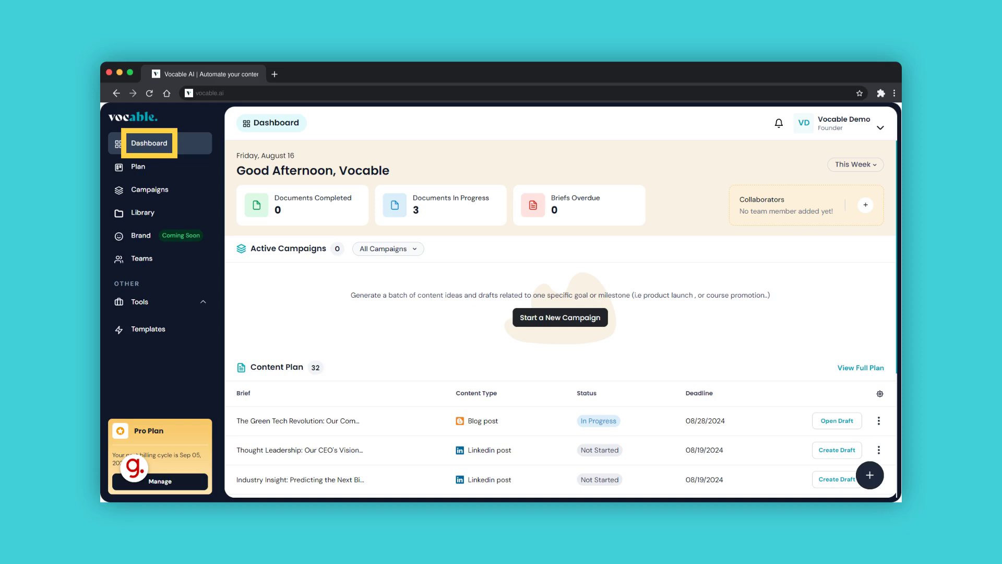
scroll(562, 314, "down", 1)
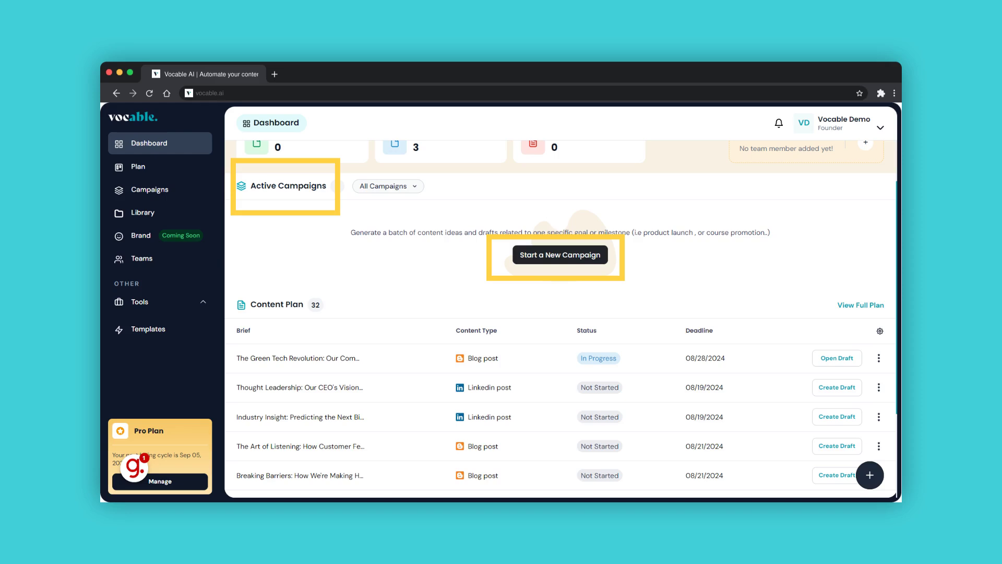